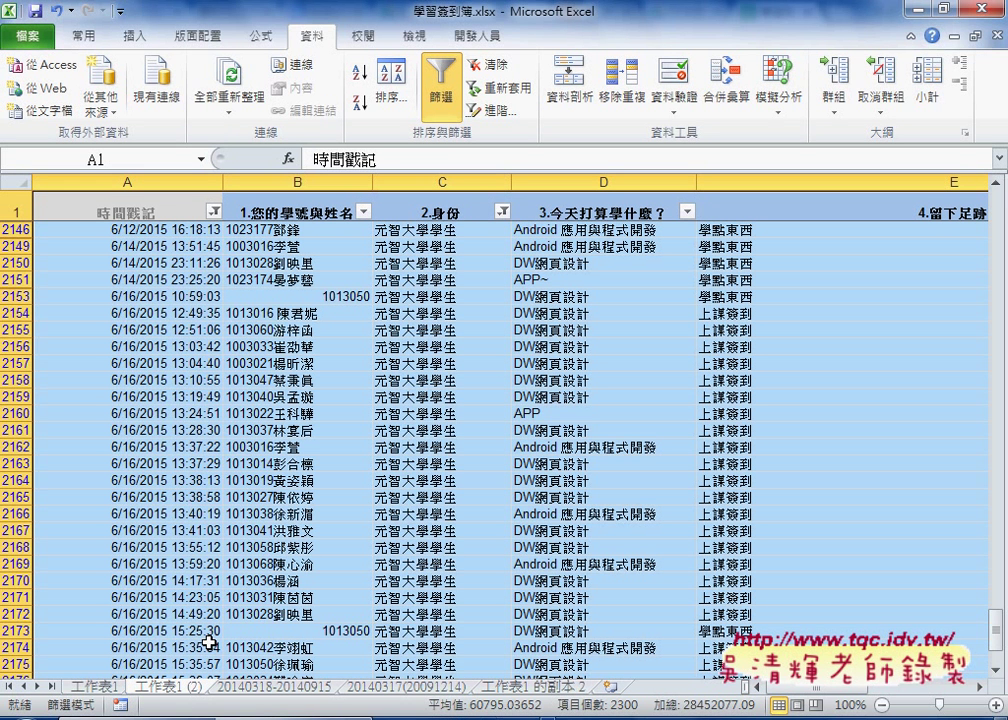
Step: Copy the visible filtered sign-in rows, starting from the top of the list
scroll(208, 641, "up", 20)
scroll(217, 630, "up", 5)
scroll(217, 630, "up", 15)
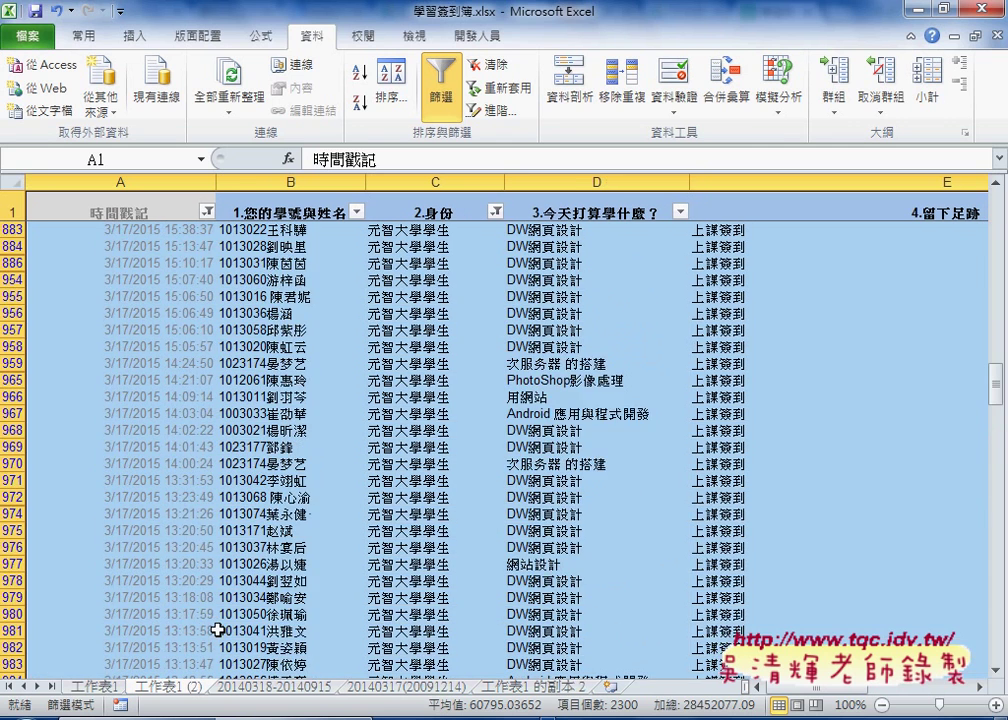
left_click_drag(997, 380, 997, 205)
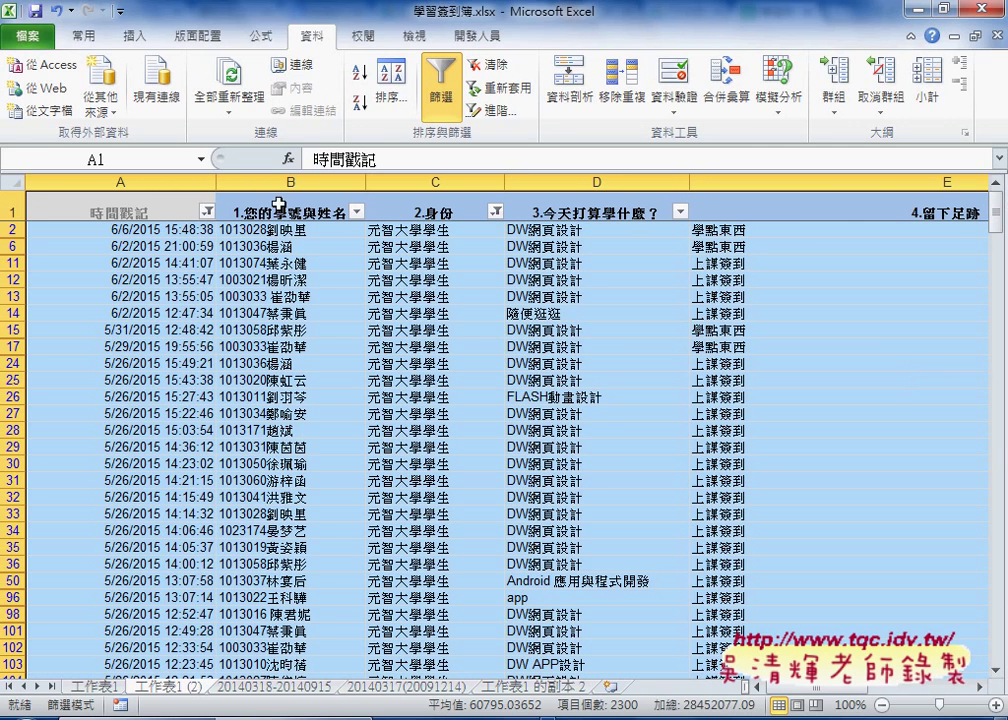
key("ctrl+c")
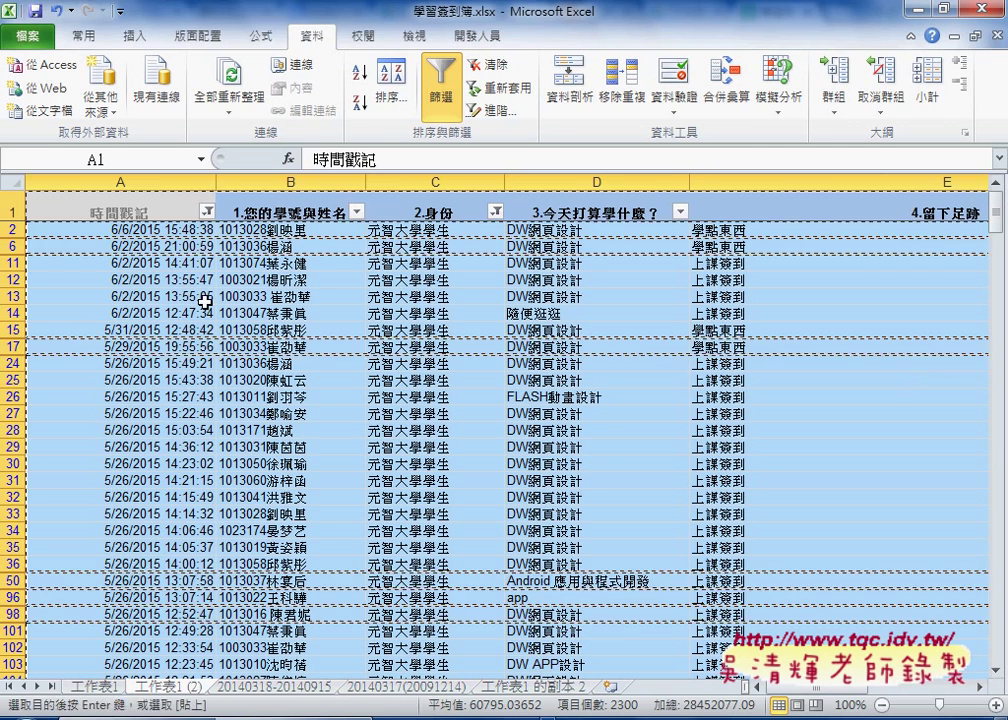
Step: Add the blank sheet 工作表4 and paste the copied sign-in records at cell A1
left_click(610, 688)
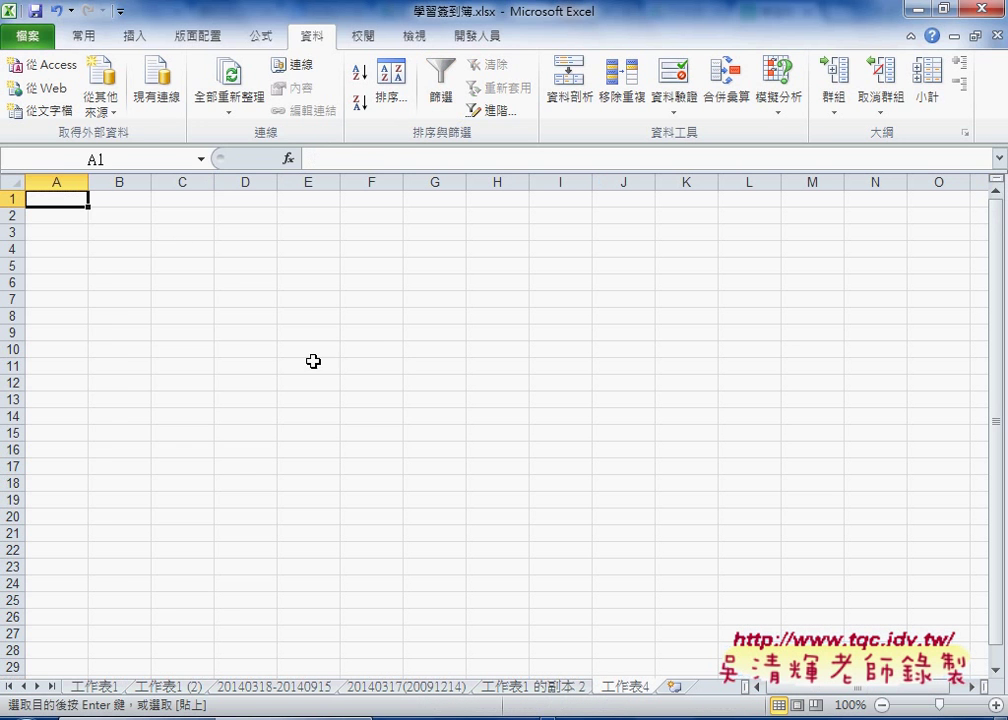
right_click(60, 197)
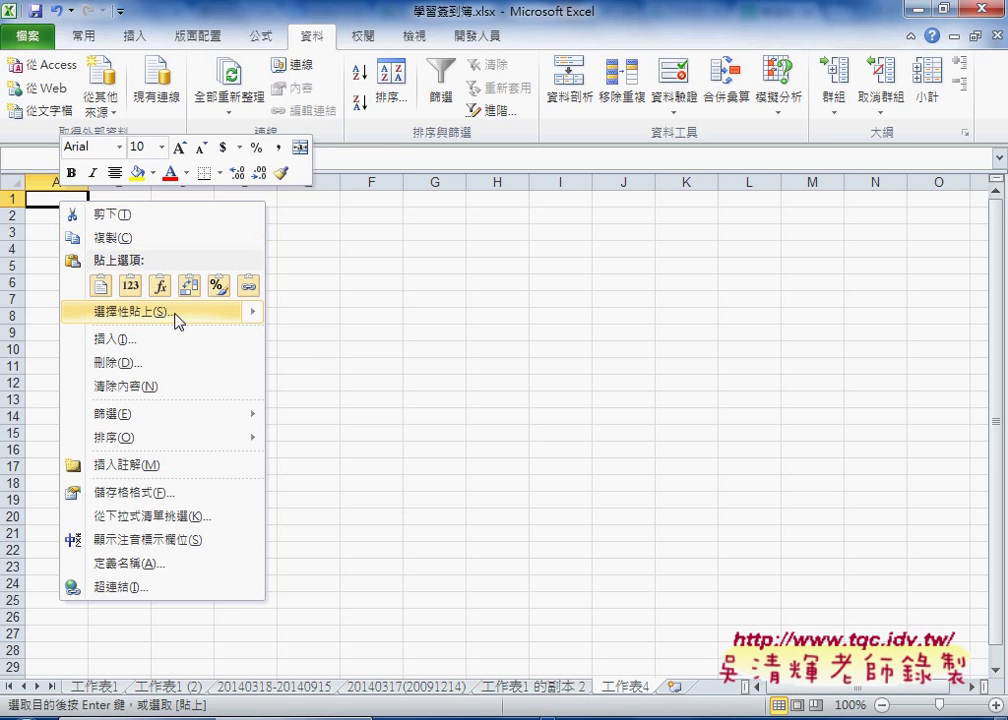
mouse_move(250, 314)
left_click(50, 199)
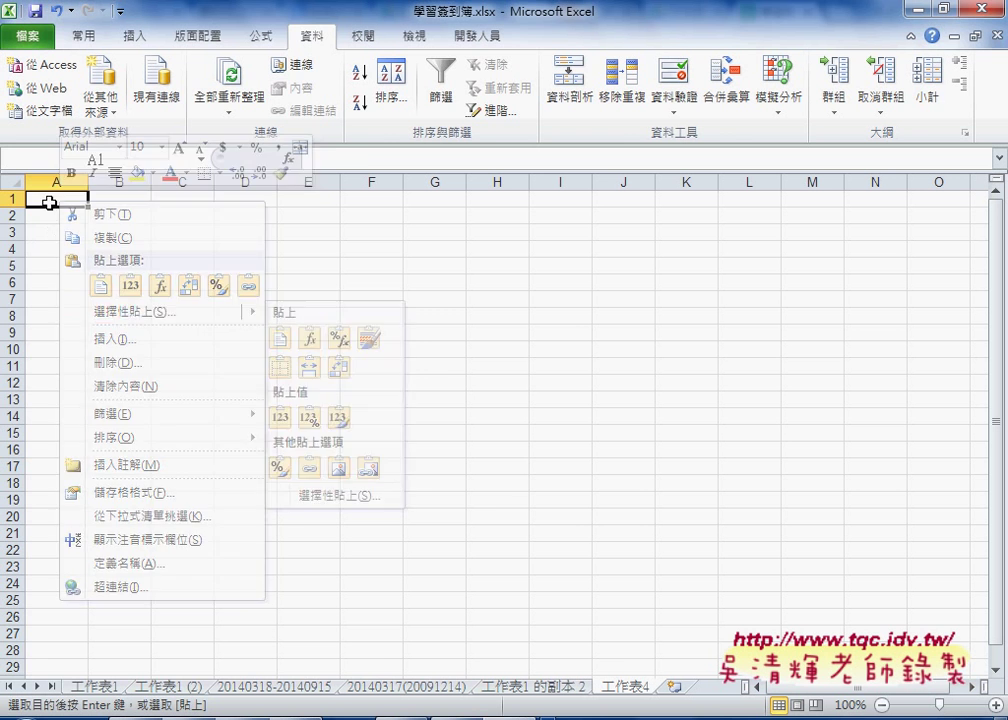
key("ctrl+v")
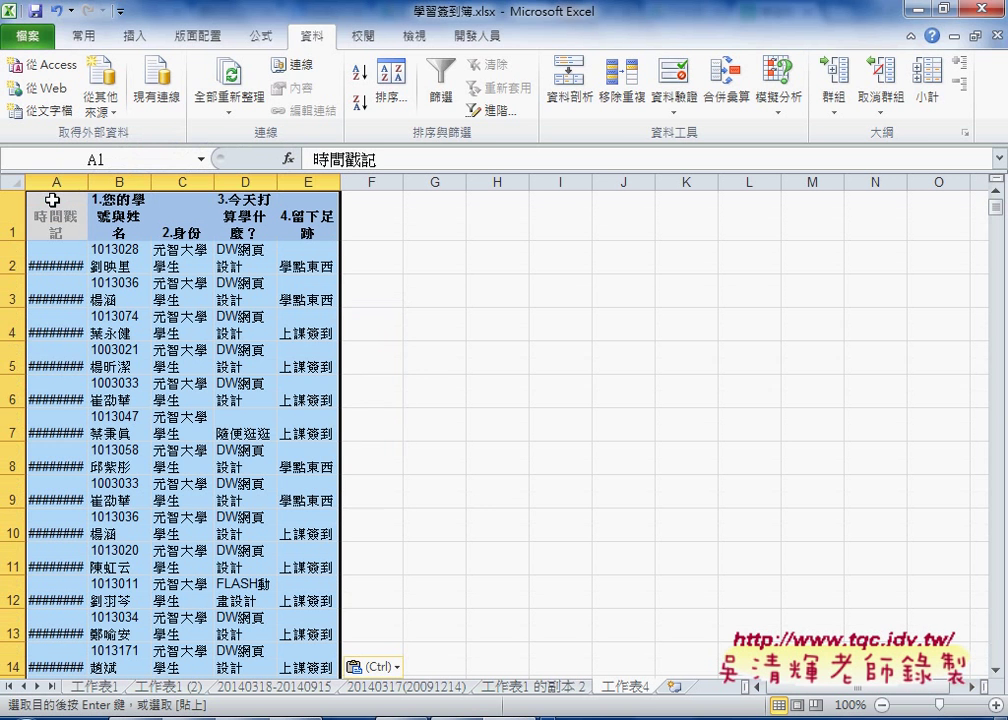
Step: AutoFit column widths to show full timestamps, then widen column B and select C1 (2.身份)
left_click(84, 35)
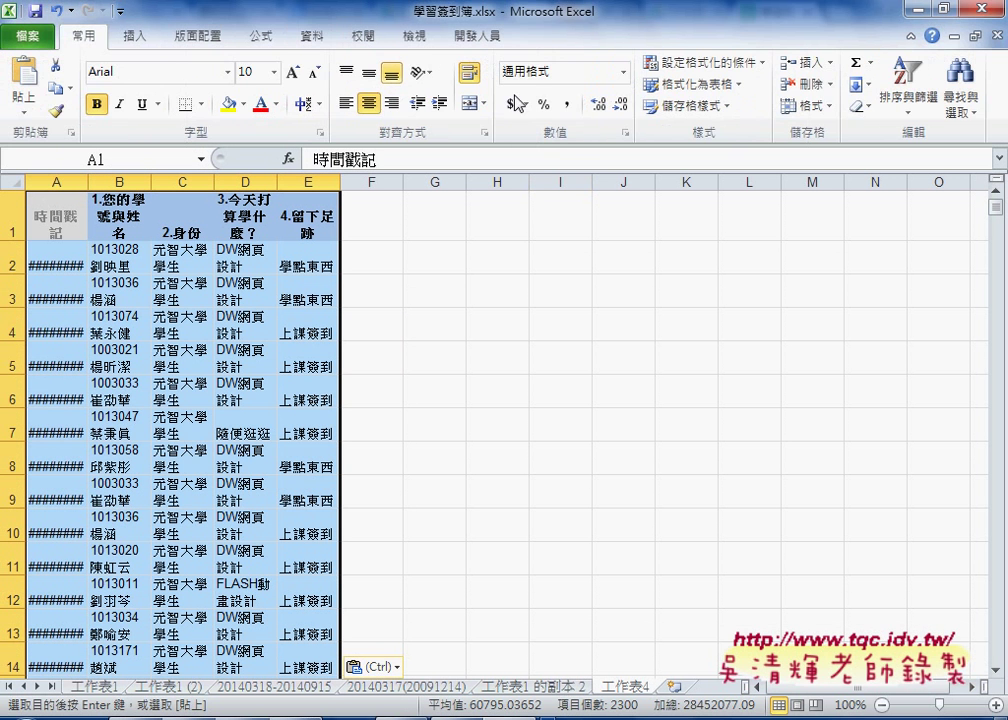
left_click(805, 105)
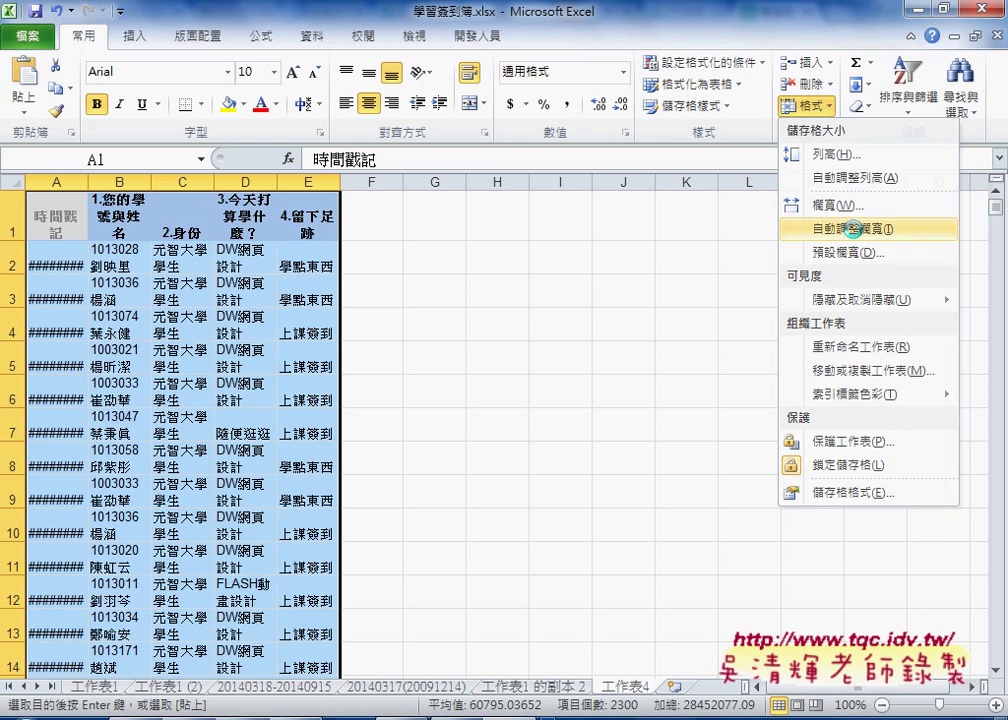
left_click(848, 177)
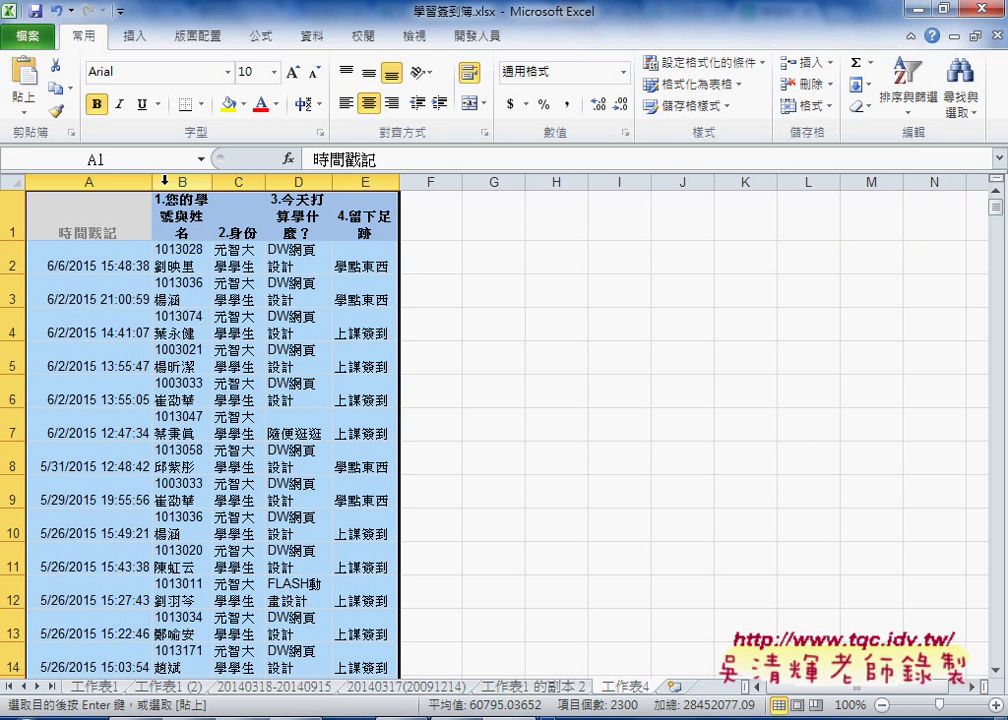
left_click_drag(211, 182, 377, 182)
left_click(284, 225)
Step: At row 112, widen column B to 17.14 so student IDs and names stop wrapping
scroll(300, 300, "down", 3)
scroll(265, 346, "down", 6)
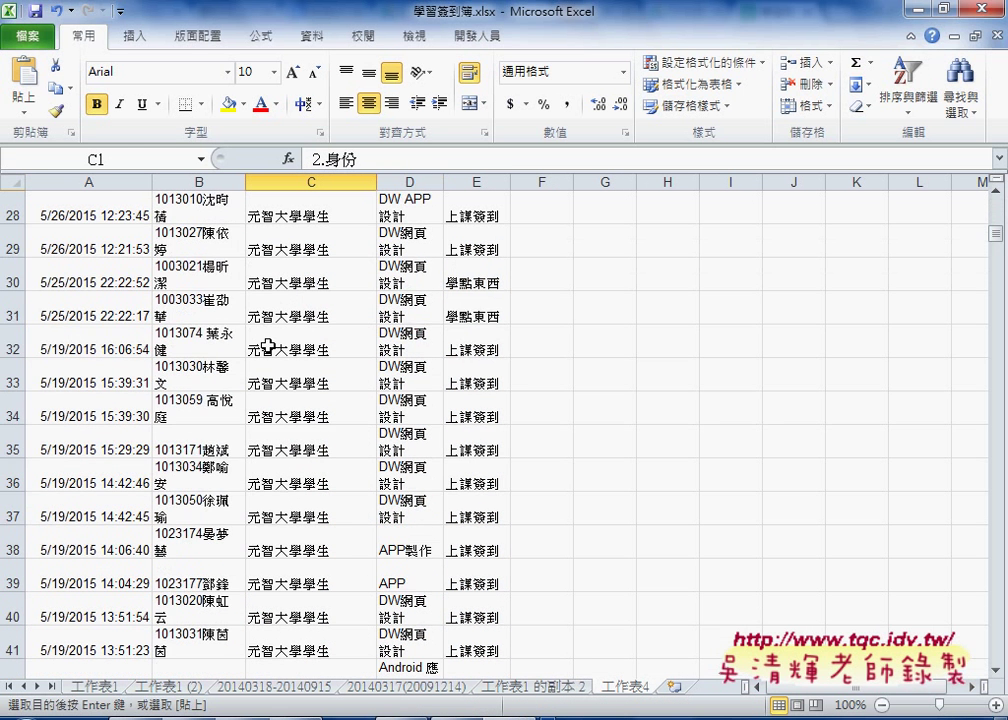
scroll(263, 344, "down", 4)
scroll(229, 434, "down", 3)
scroll(229, 434, "down", 6)
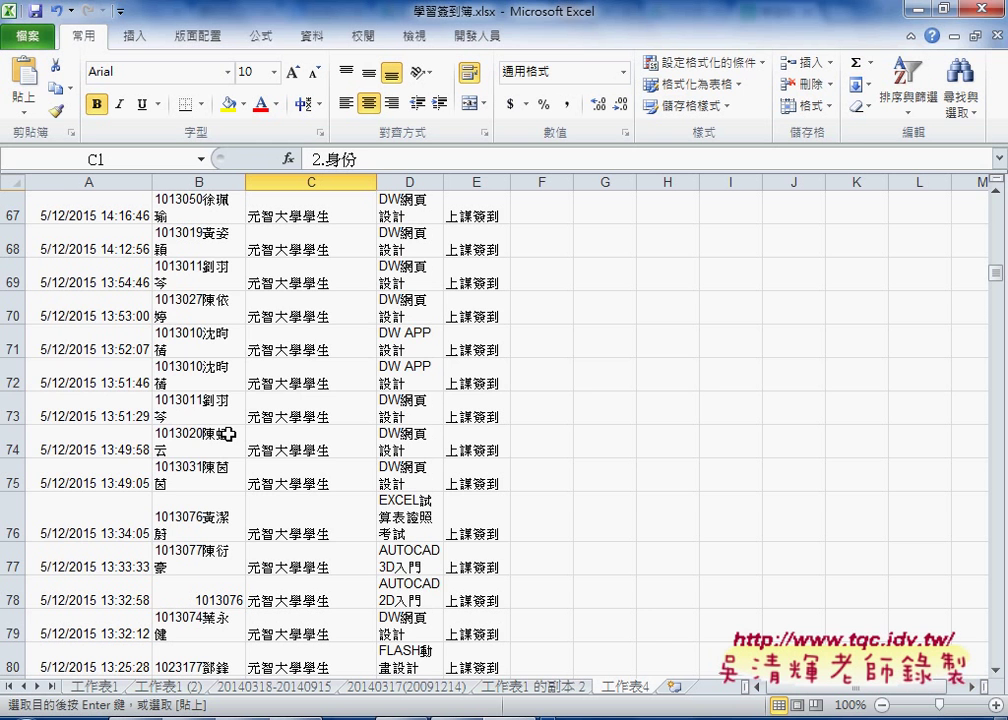
scroll(229, 434, "down", 6)
scroll(224, 497, "down", 2)
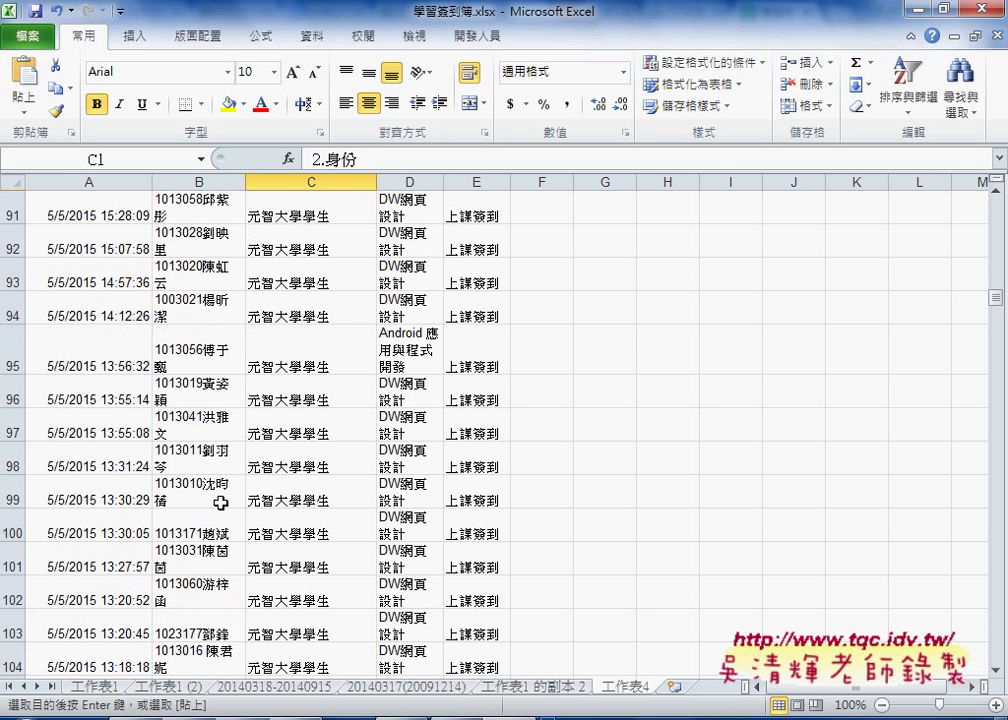
scroll(220, 503, "down", 1)
scroll(228, 497, "down", 2)
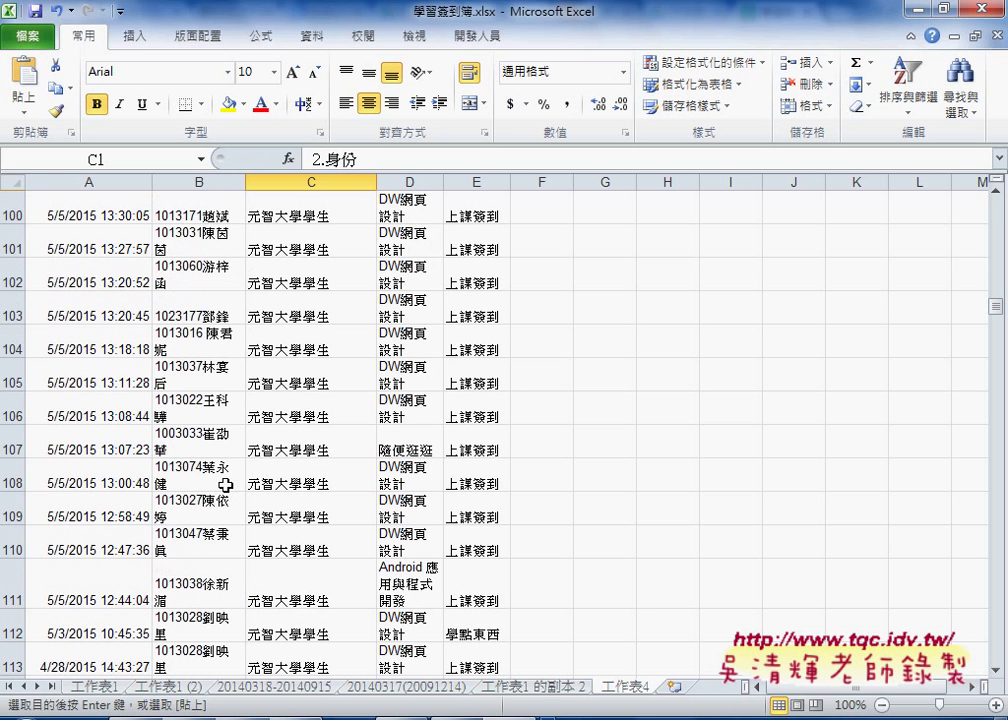
scroll(225, 496, "down", 2)
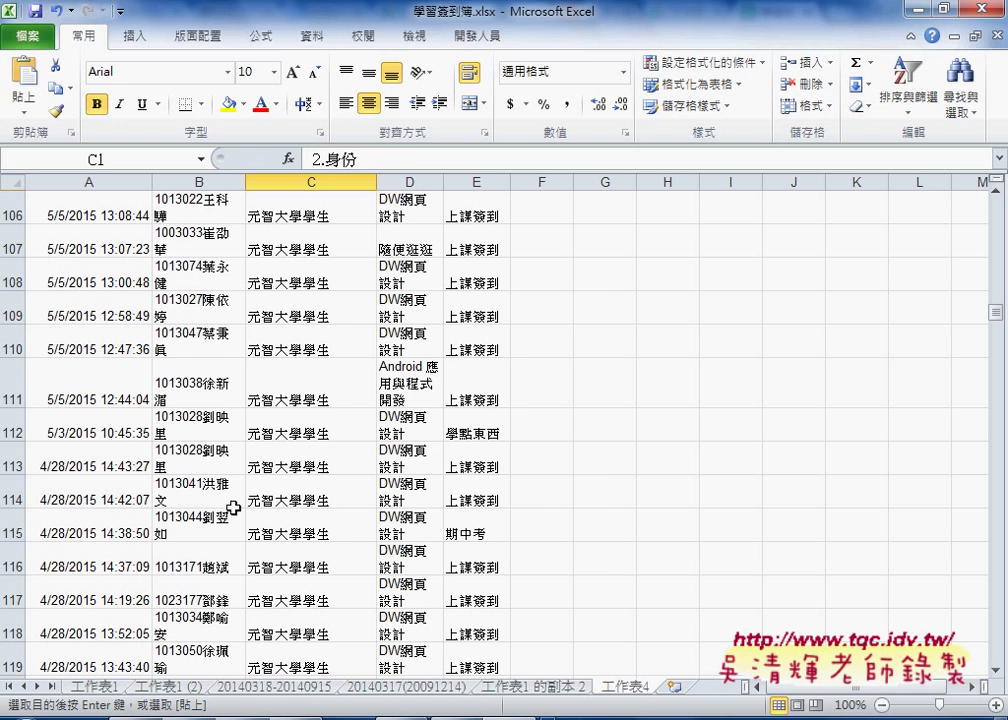
left_click(232, 424)
left_click_drag(245, 181, 275, 121)
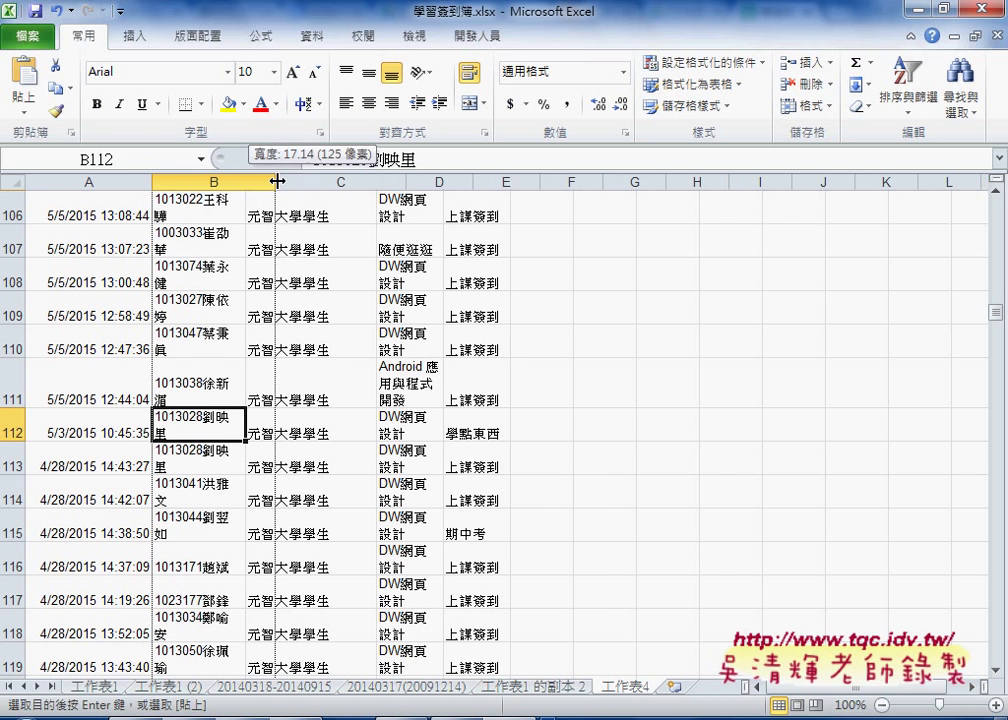
left_click(231, 455)
left_click(230, 432)
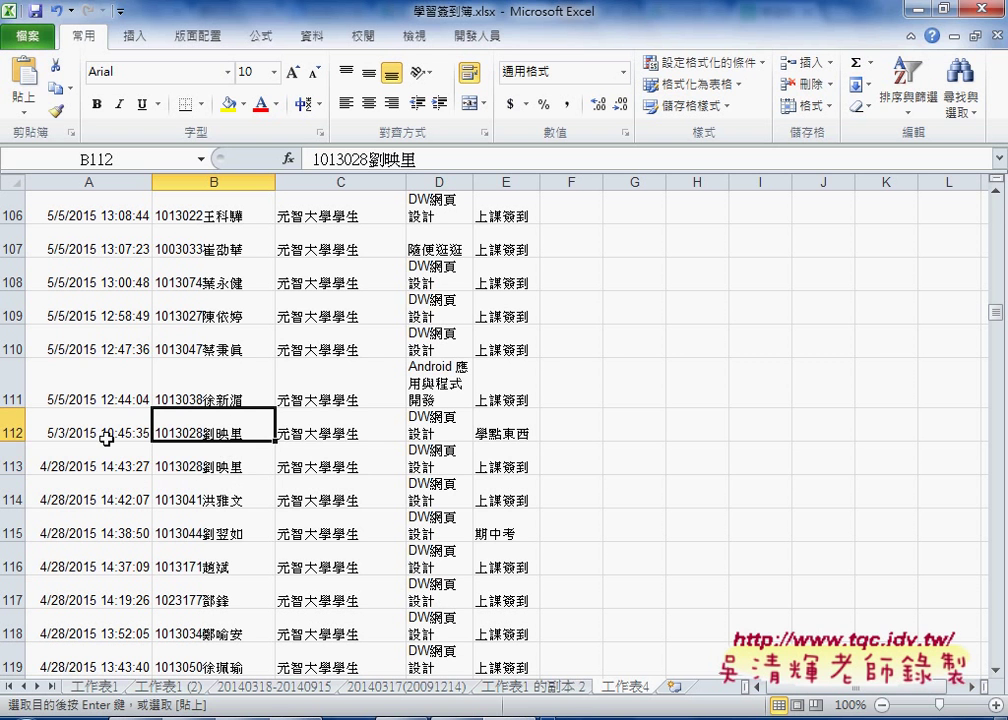
Step: Select duplicate sign-in row 113, then scroll down to rows 346–358 at the records' end
left_click_drag(12, 433, 12, 468)
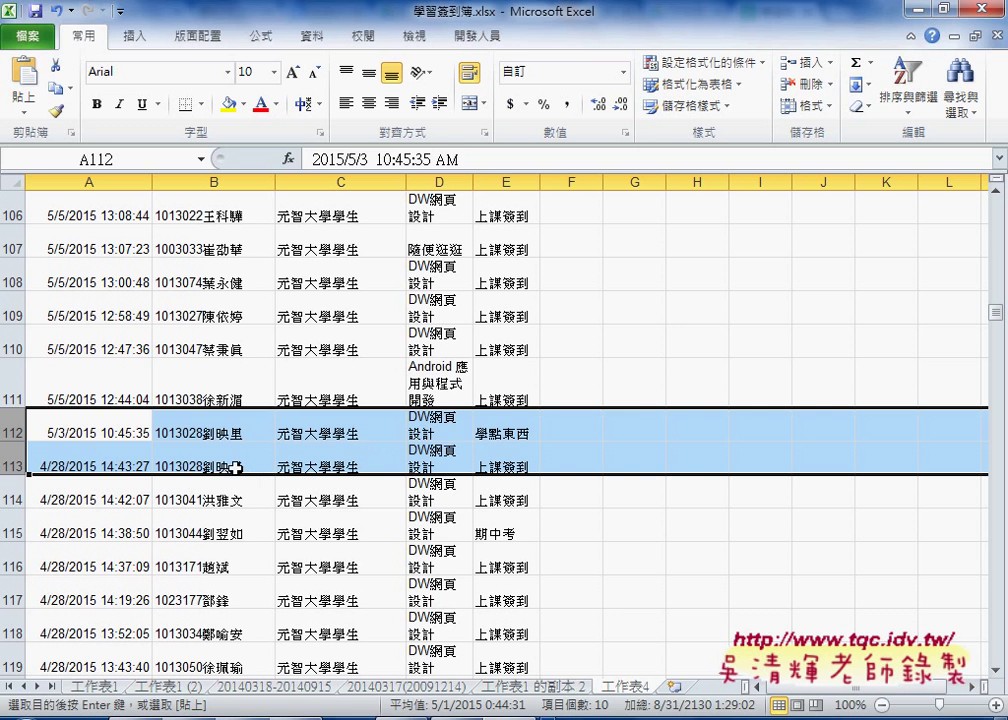
left_click(12, 466)
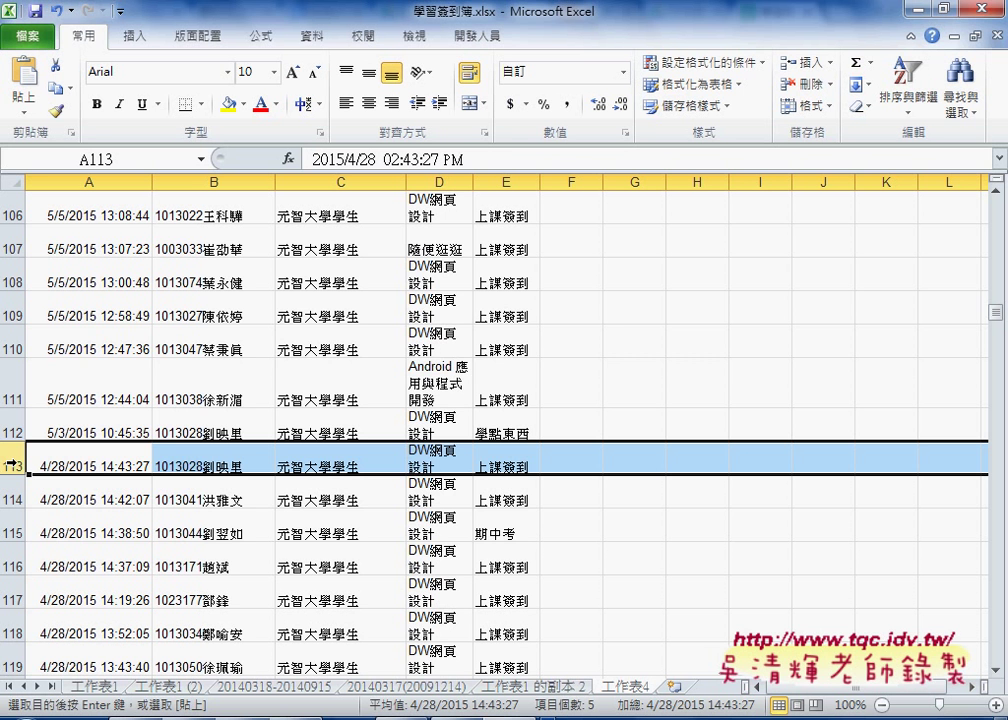
scroll(12, 464, "down", 8)
scroll(12, 464, "down", 4)
scroll(12, 464, "down", 6)
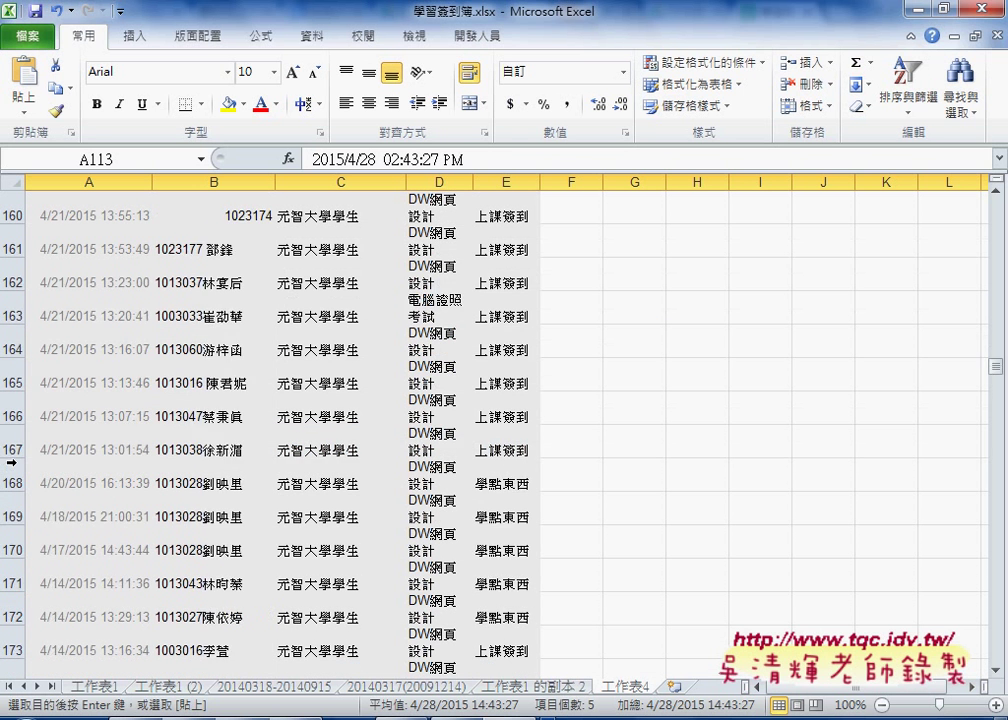
scroll(12, 464, "down", 4)
scroll(12, 464, "down", 9)
scroll(12, 464, "down", 4)
scroll(12, 464, "down", 9)
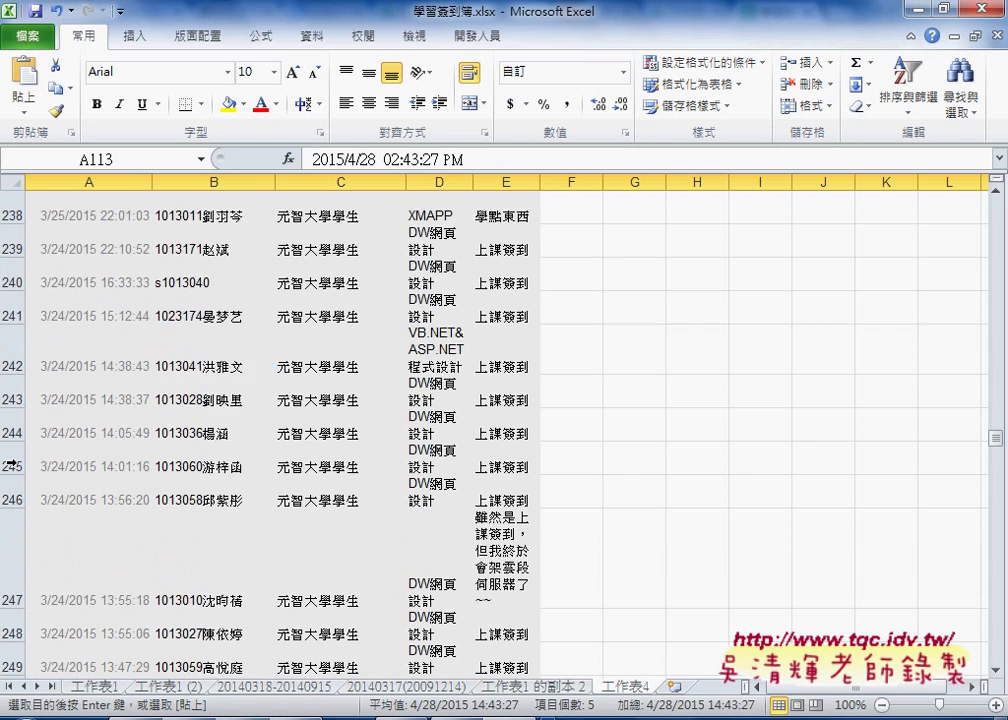
scroll(12, 464, "down", 8)
scroll(12, 464, "down", 6)
scroll(12, 464, "down", 6)
scroll(12, 464, "down", 1)
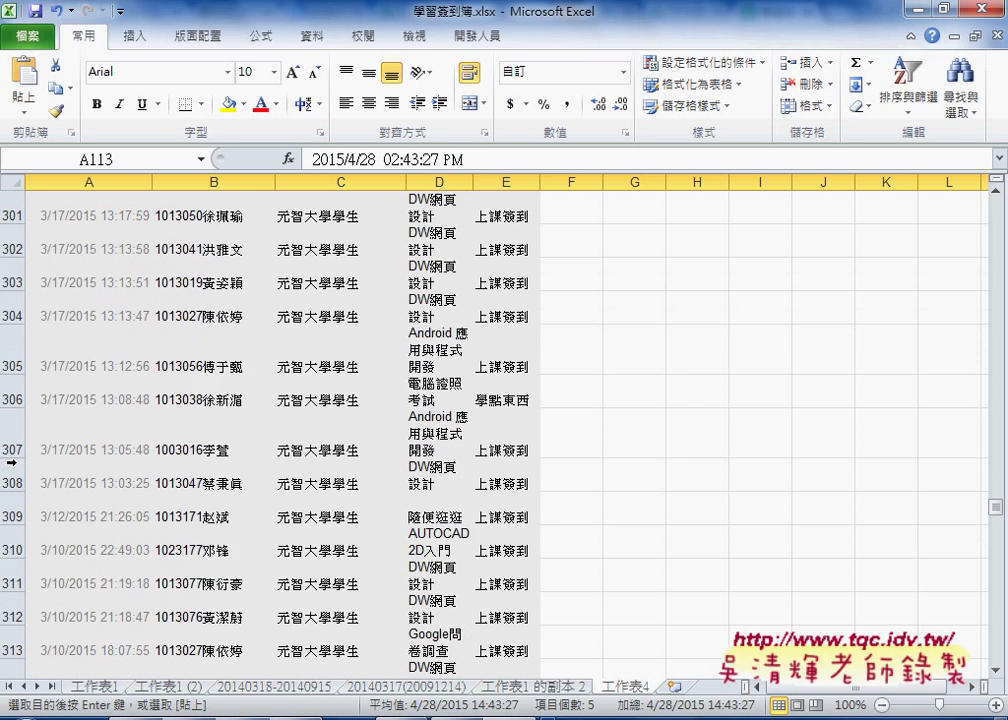
scroll(12, 464, "down", 8)
scroll(12, 463, "down", 9)
scroll(12, 463, "up", 1)
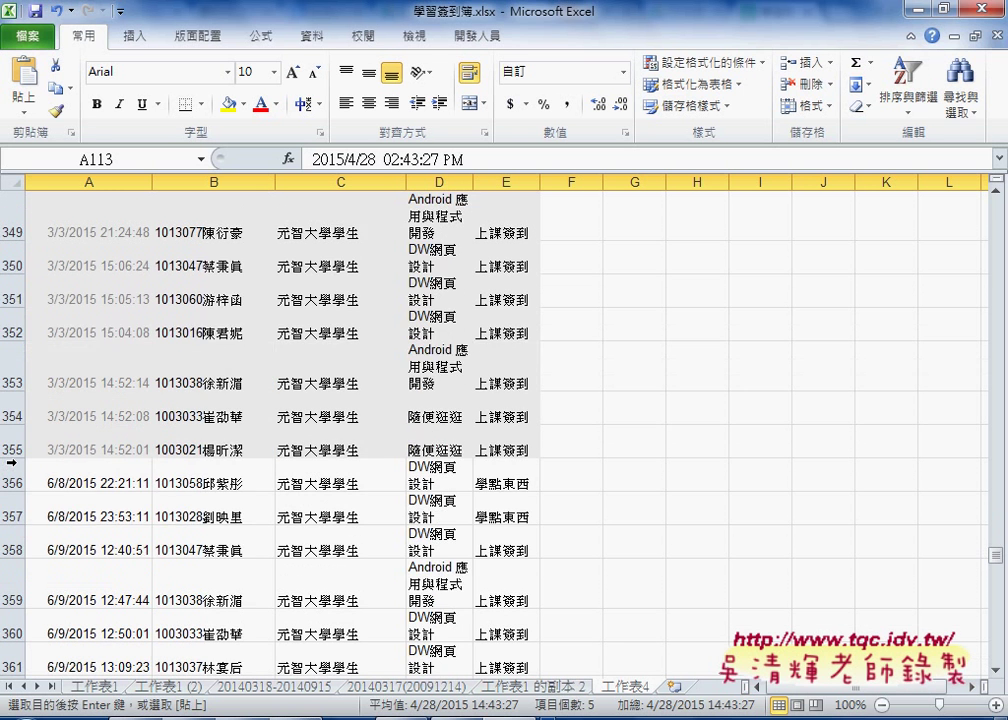
scroll(12, 463, "up", 1)
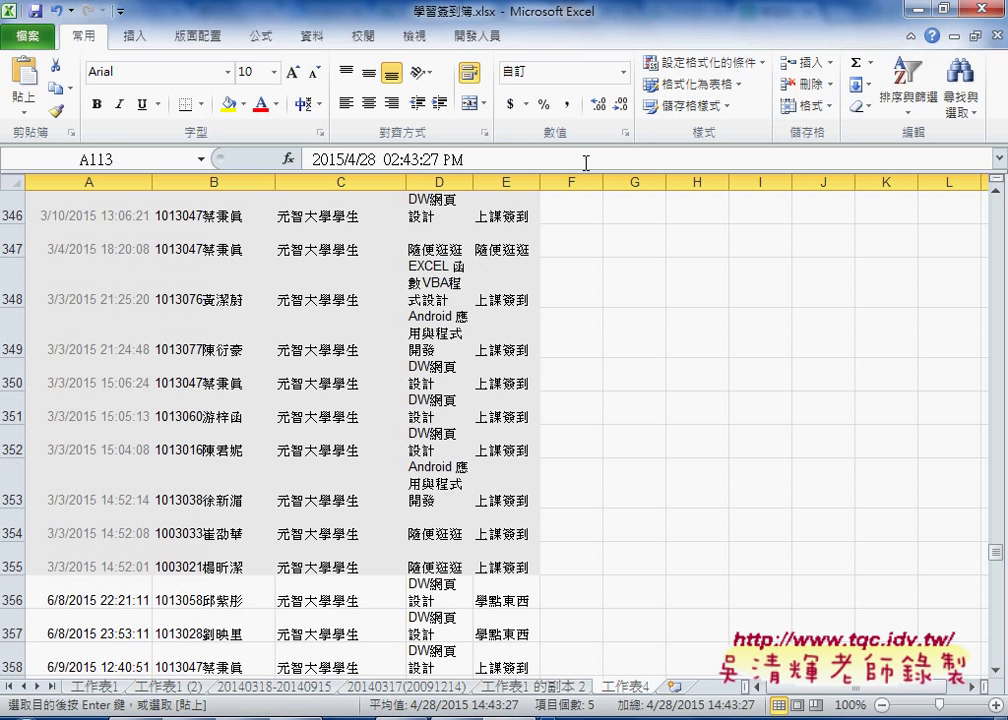
Step: Switch to the 開發人員 (Developer) ribbon tab
left_click(493, 42)
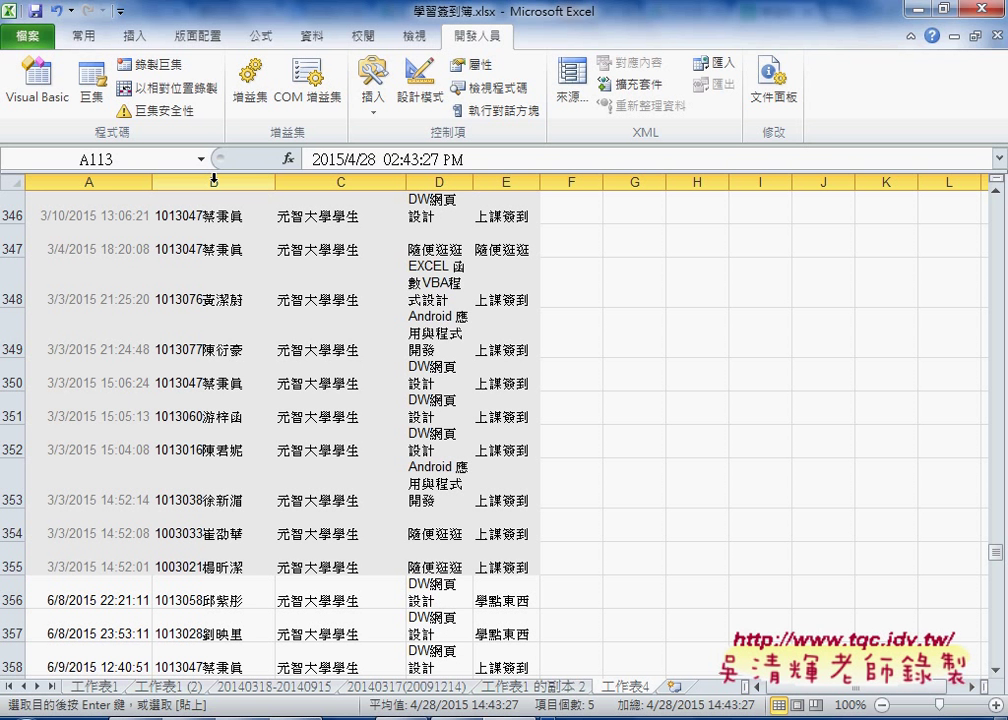
Step: Open the 刪除重複簽到 macro in the VBA editor and highlight Range("A1").End(xlDown).Row
left_click(63, 104)
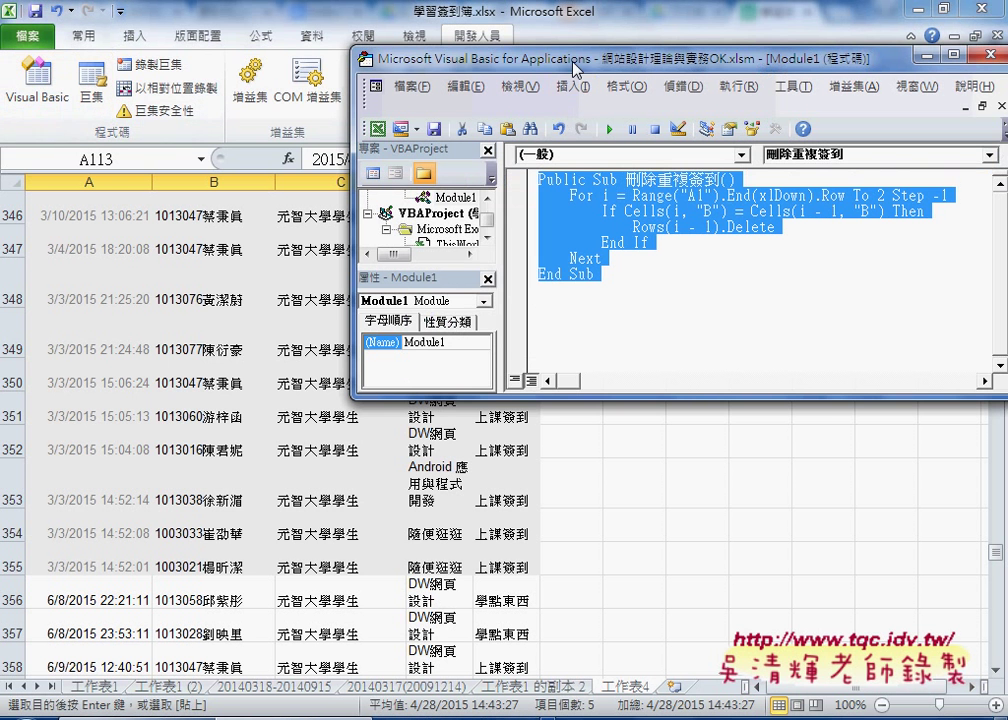
left_click_drag(569, 66, 382, 78)
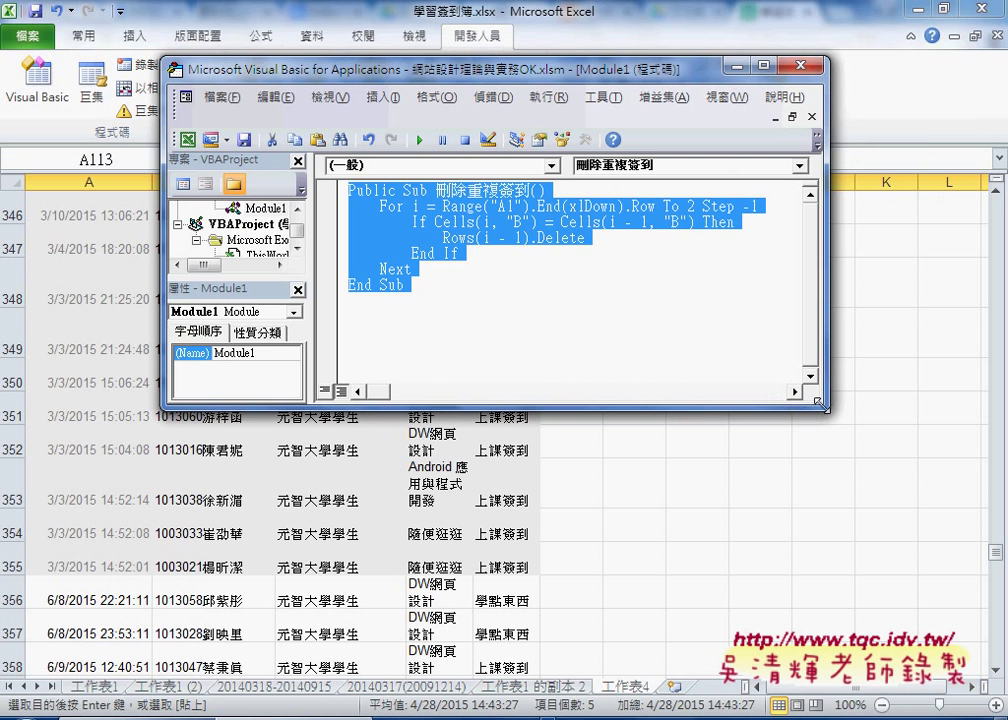
left_click_drag(818, 403, 900, 478)
left_click(760, 357)
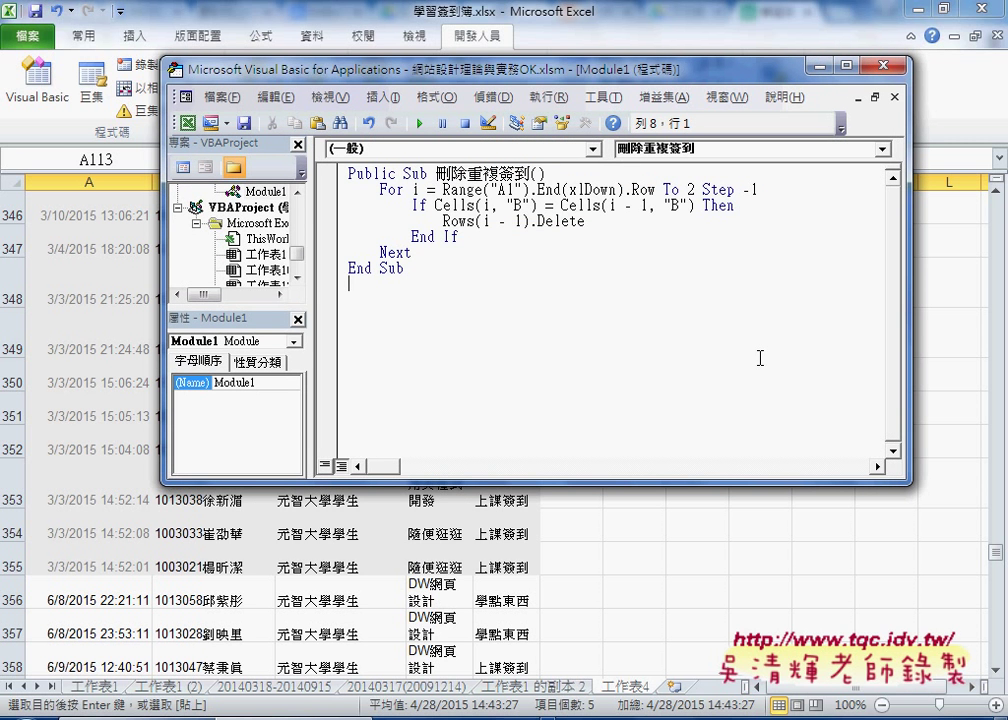
left_click_drag(656, 189, 443, 189)
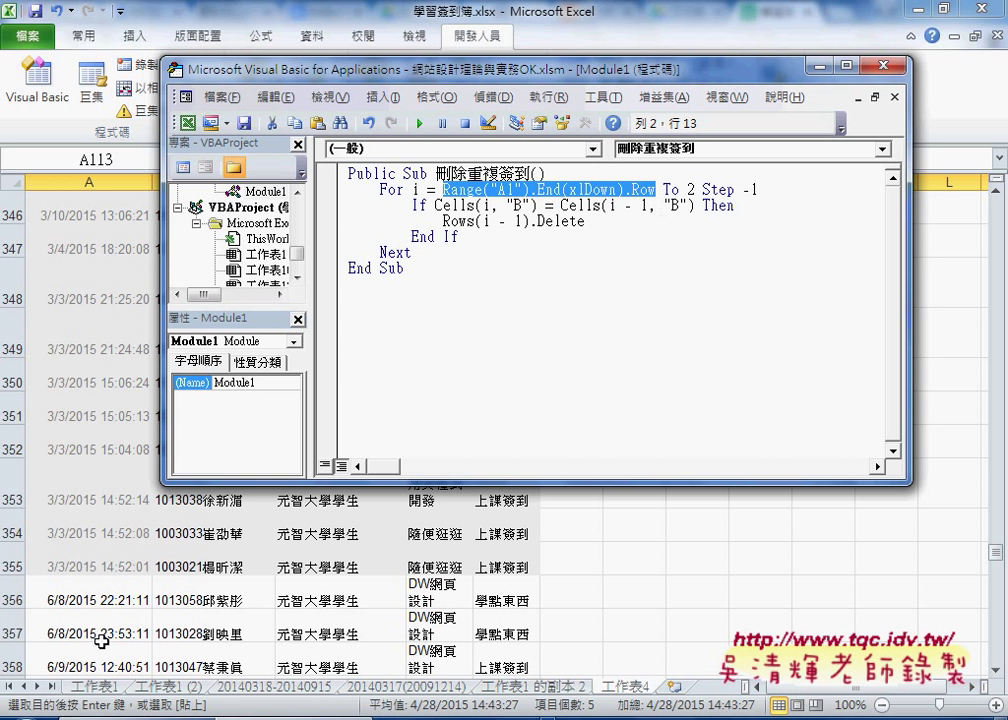
Step: Jump to the last data row (460) in 工作表4, then reopen the macro code
left_click(101, 224)
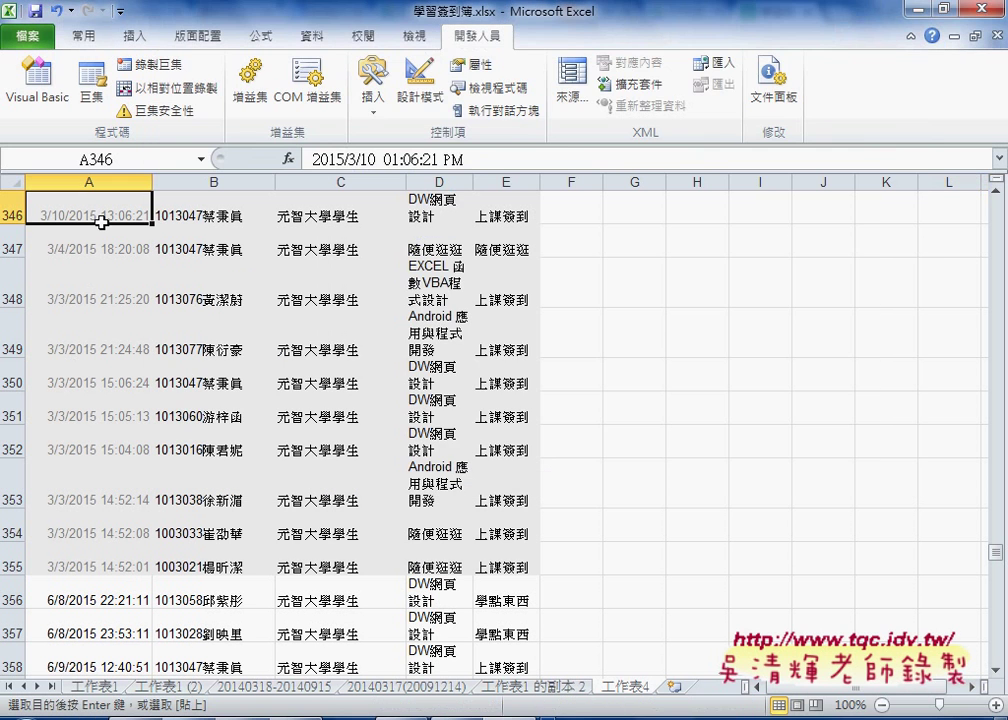
key("ctrl+Down")
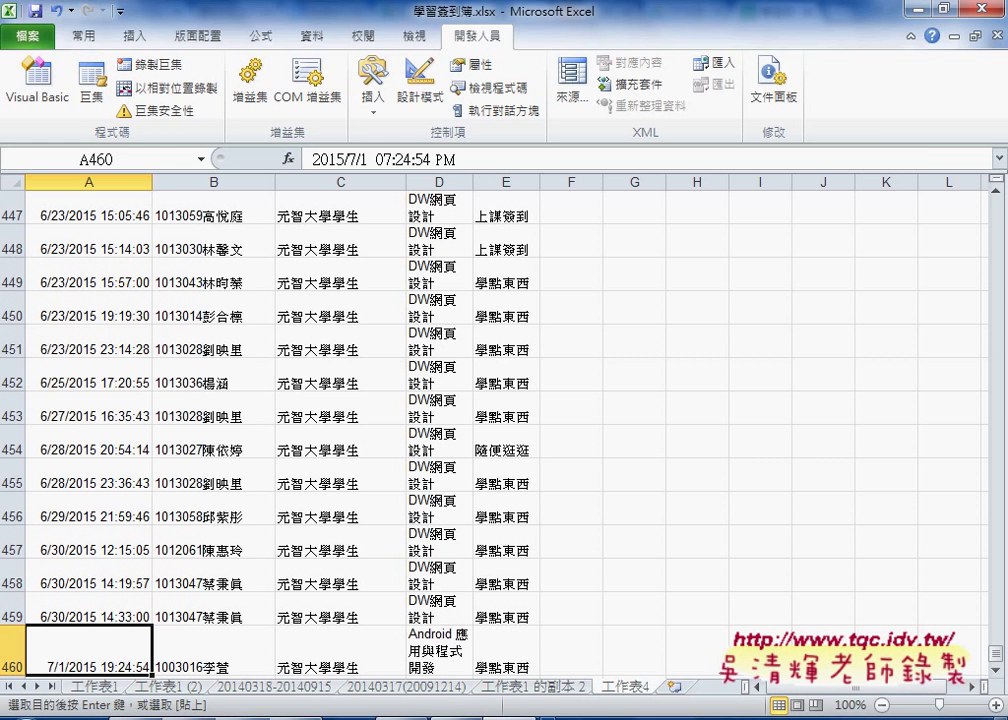
left_click(45, 100)
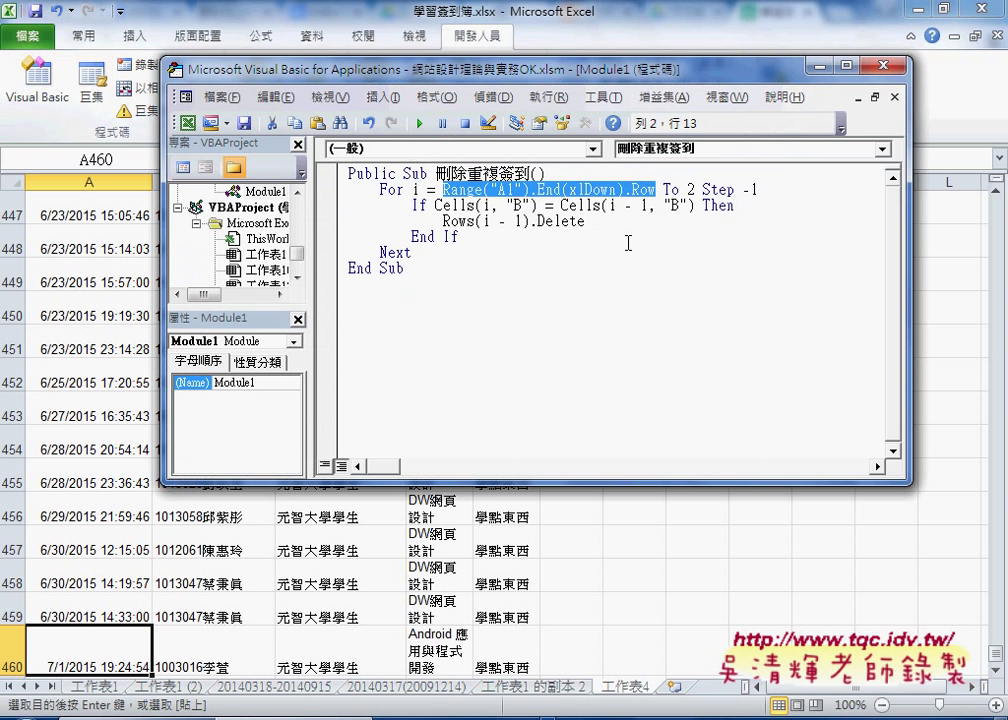
double_click(690, 189)
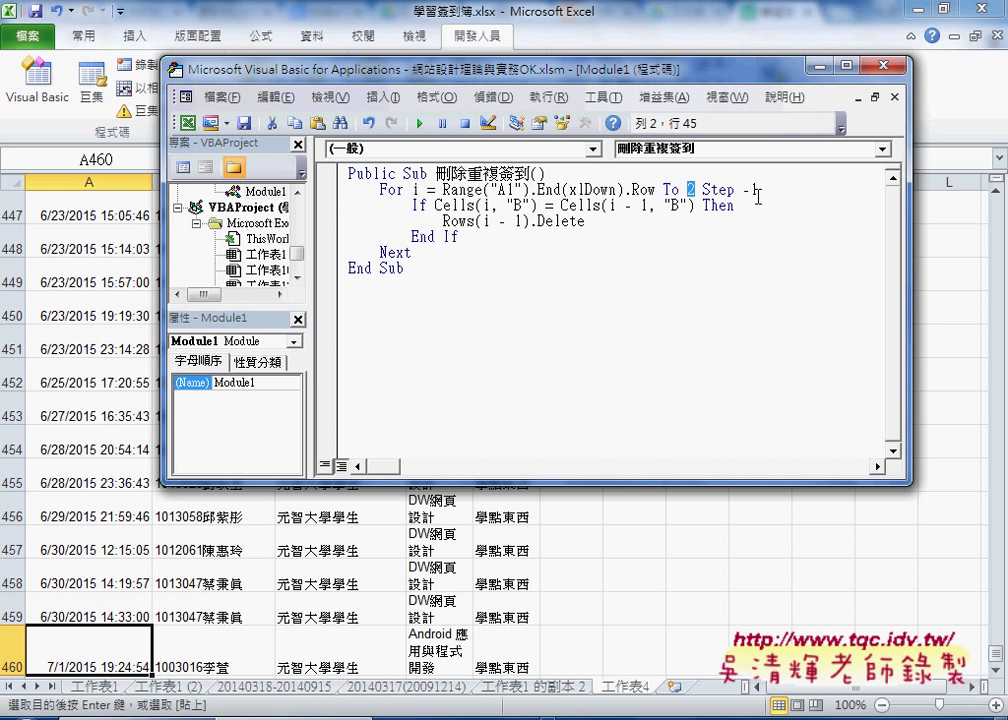
left_click_drag(758, 190, 704, 190)
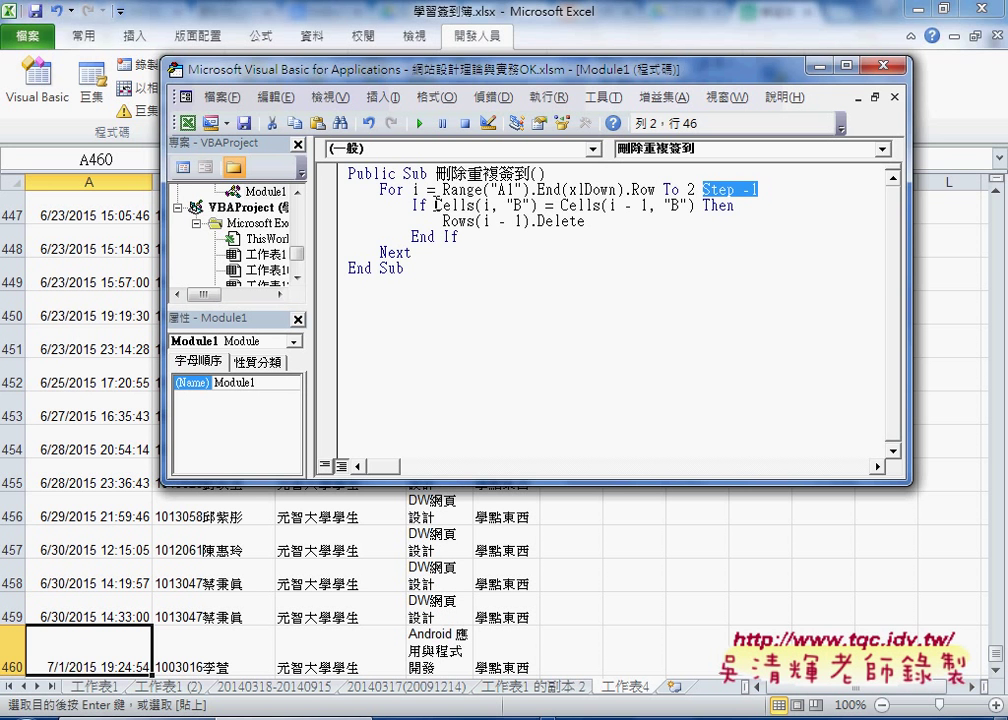
left_click_drag(436, 205, 540, 205)
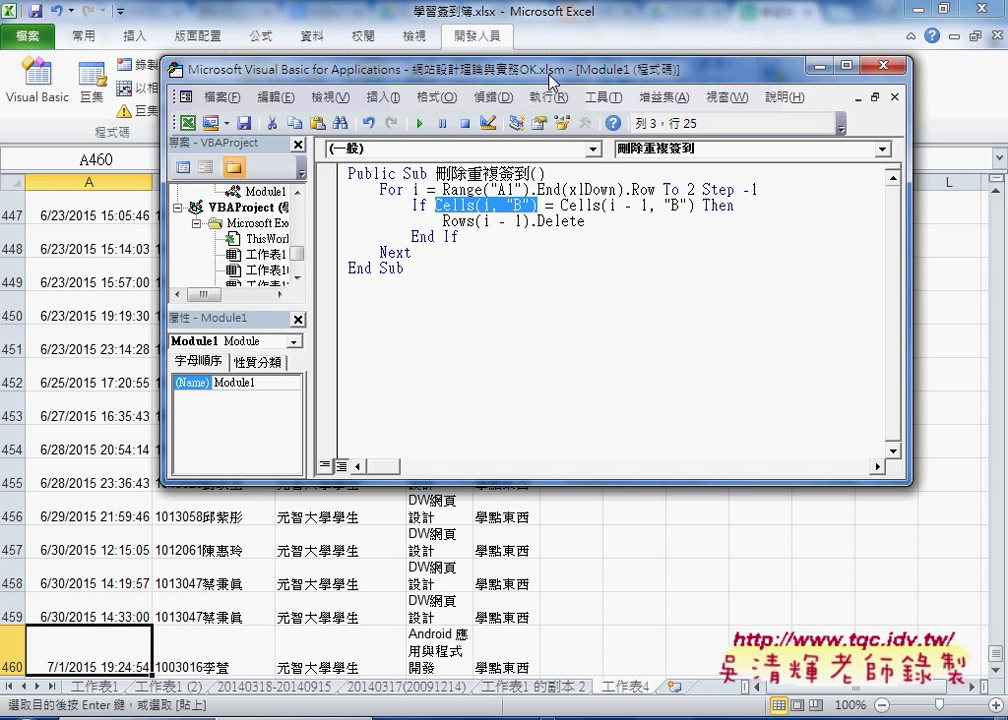
left_click_drag(437, 67, 554, 73)
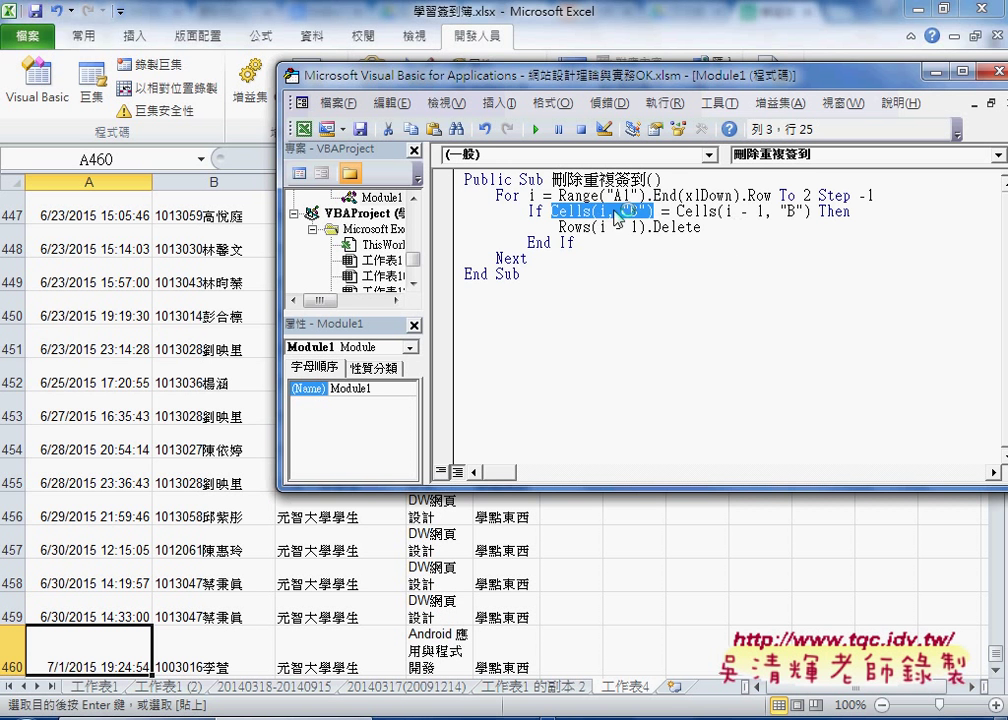
left_click_drag(725, 213, 765, 213)
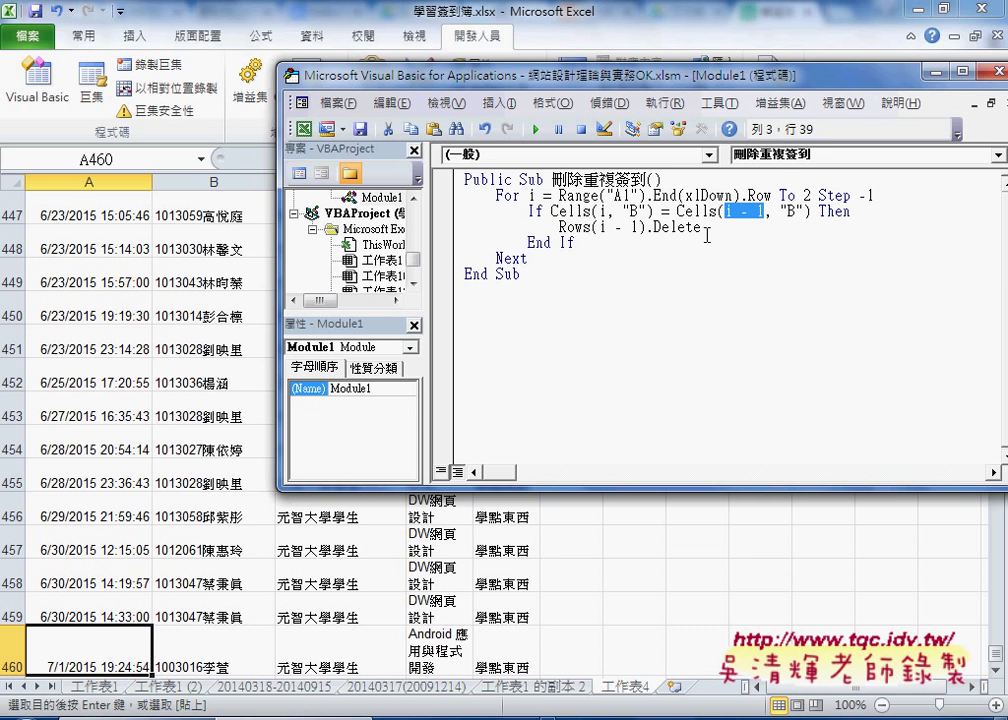
left_click_drag(599, 227, 637, 227)
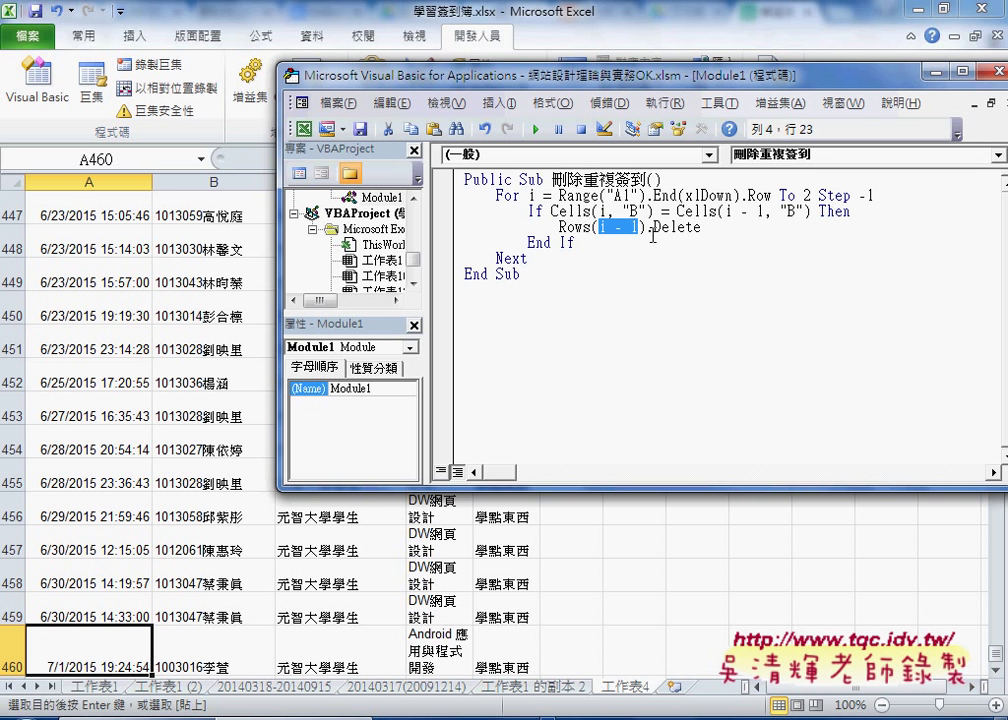
left_click(597, 227)
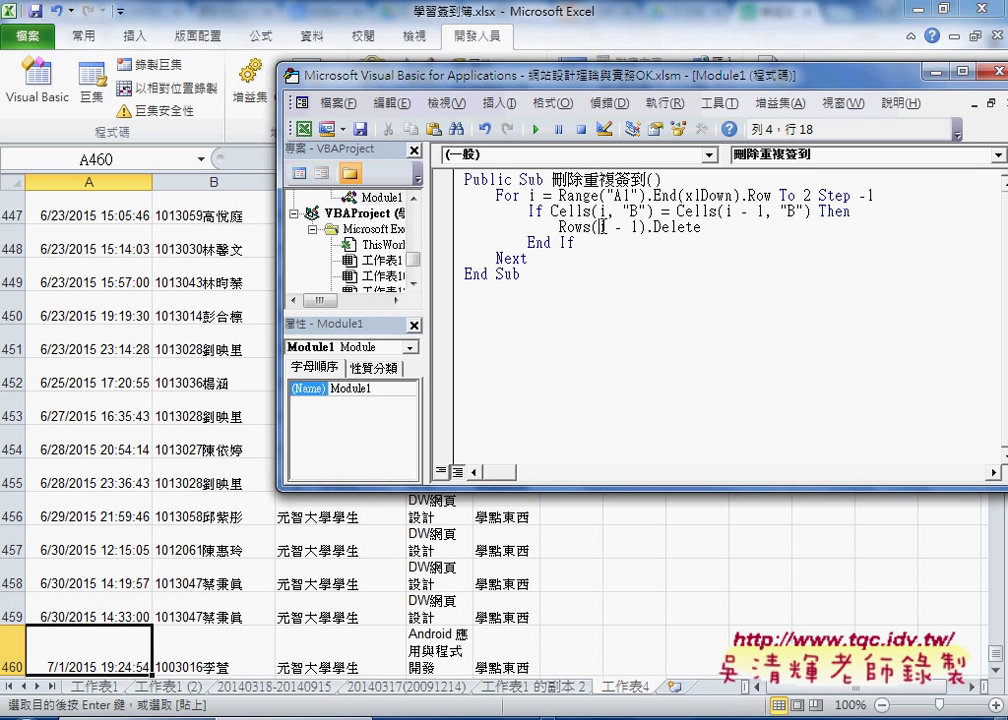